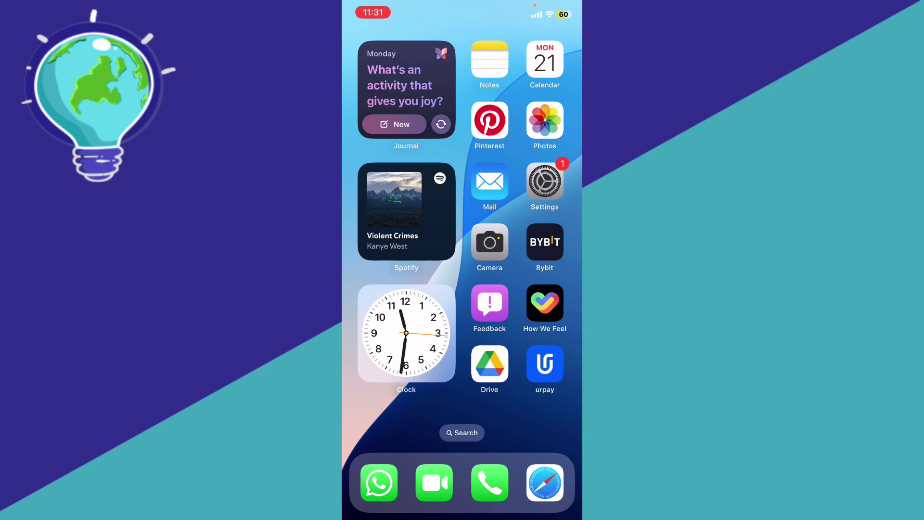
Step: Reach Settings > Cellular > Cellular Data Options > Voice & Data, showing 4G selected with VoLTE on
click(544, 181)
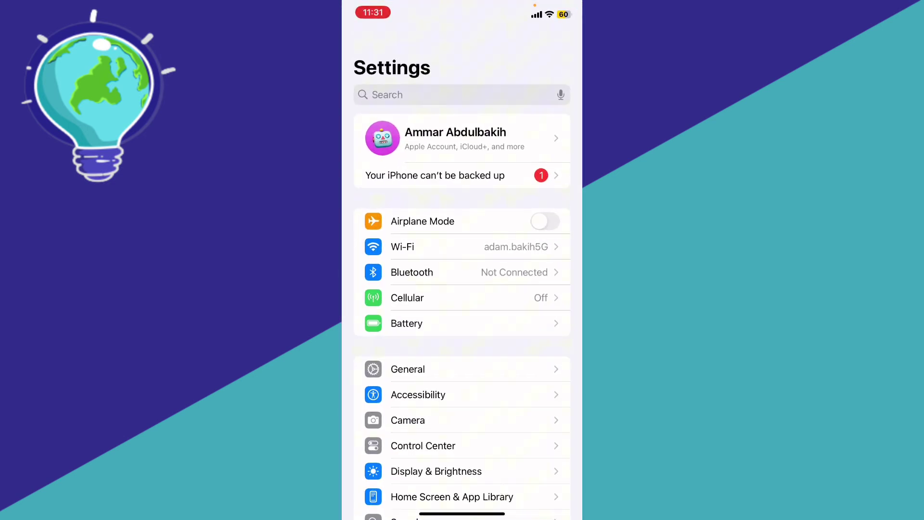
click(408, 298)
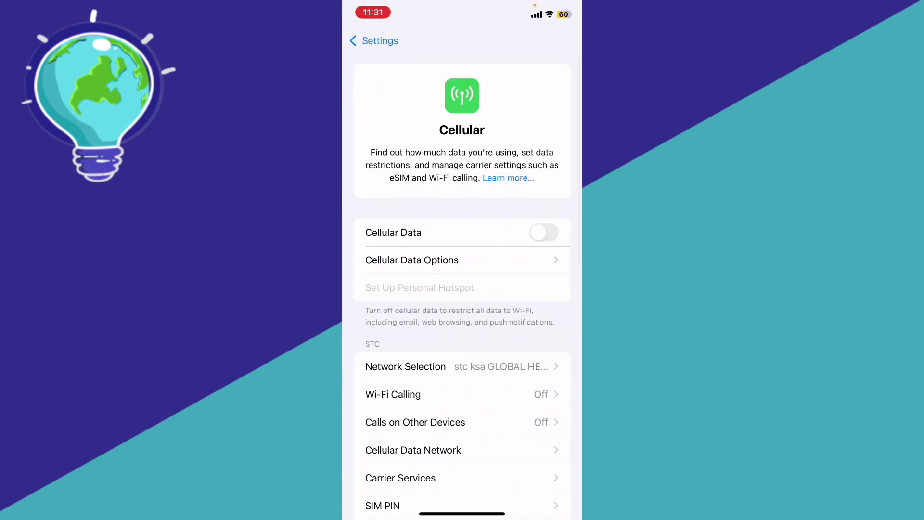
click(412, 260)
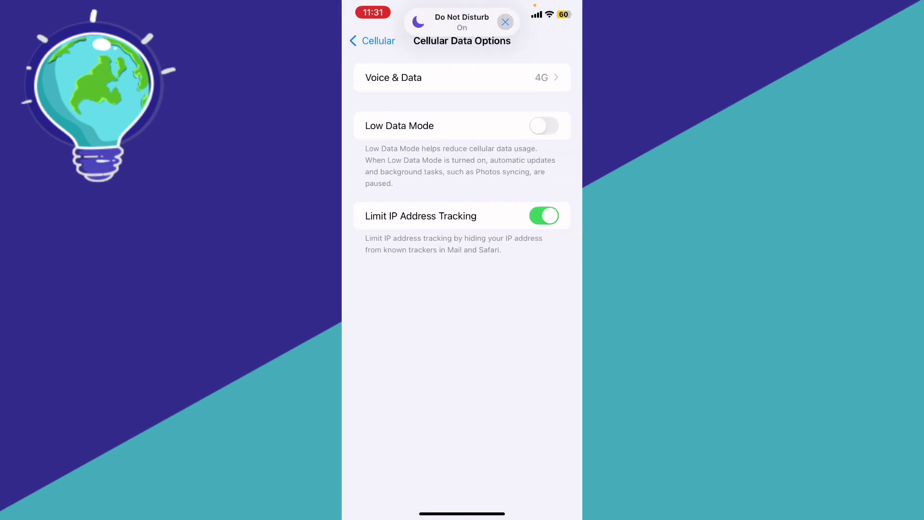
click(394, 78)
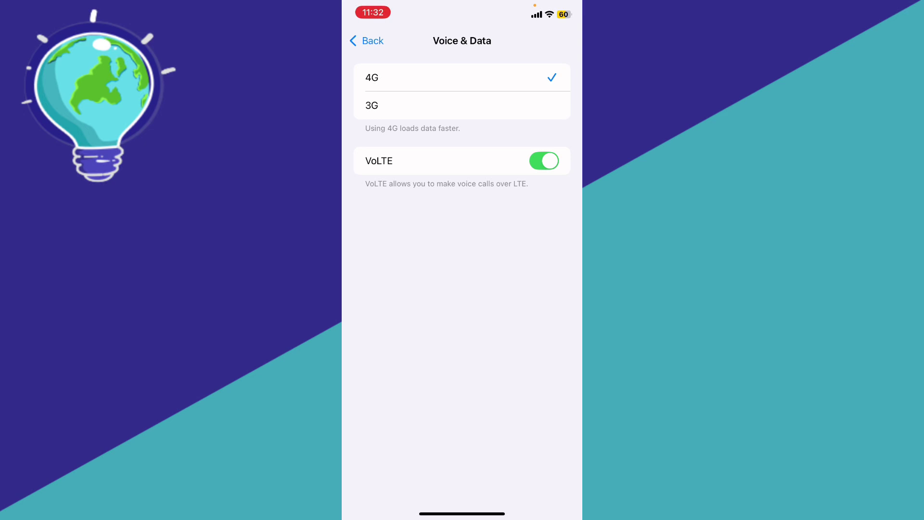
click(366, 40)
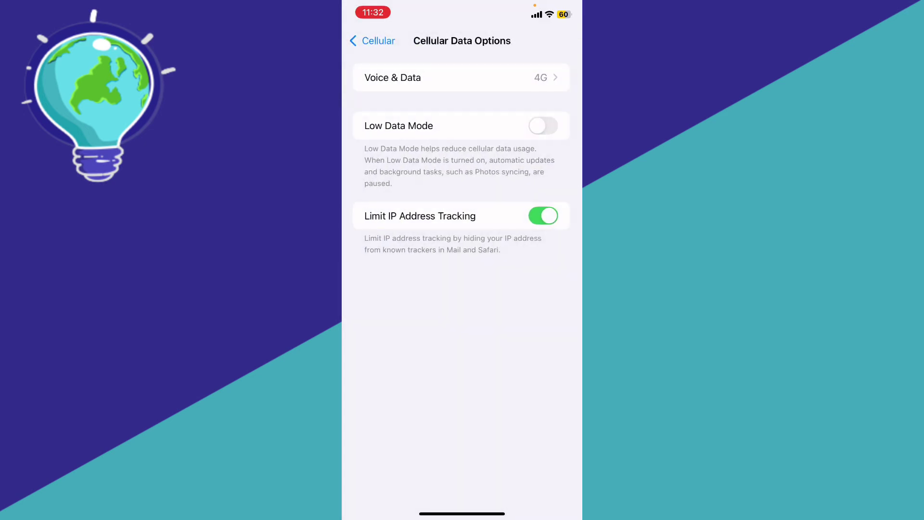